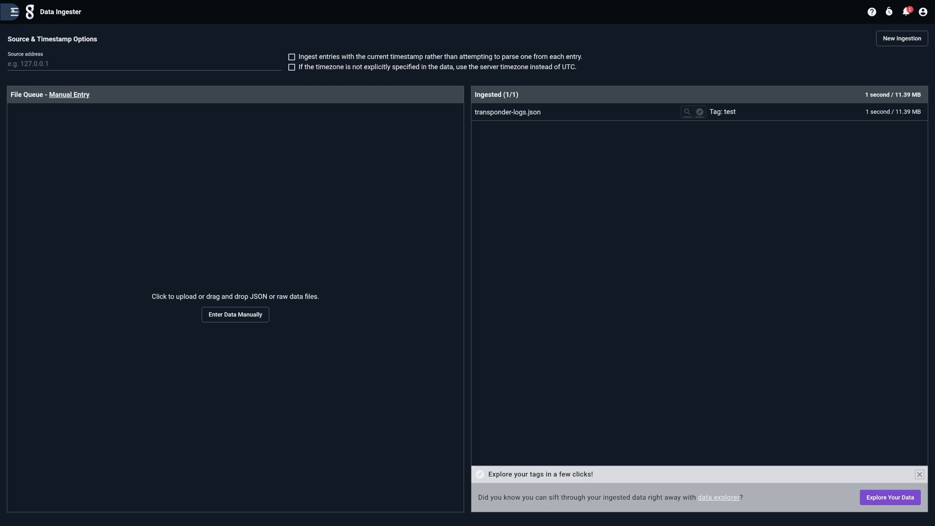
Step: Open Query Studio and run the query tag=test
left_click(9, 12)
left_click(46, 88)
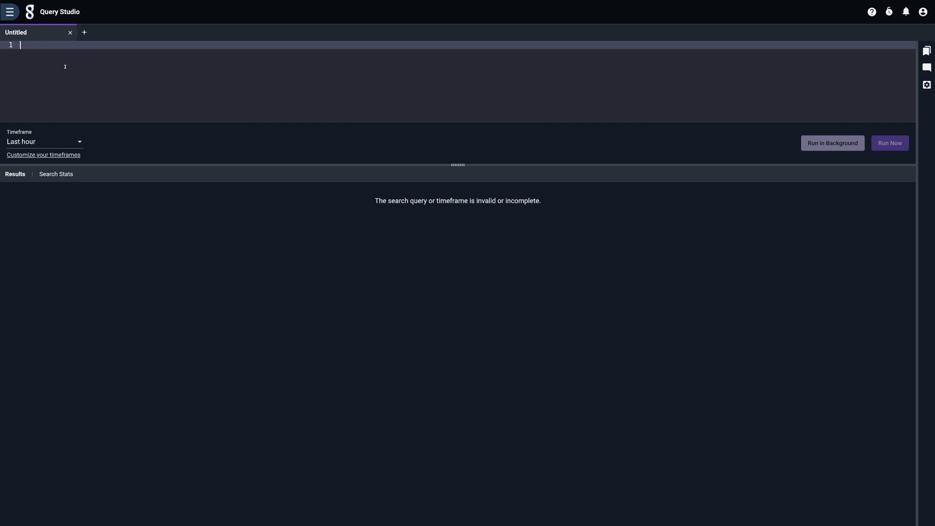
type("tag=test")
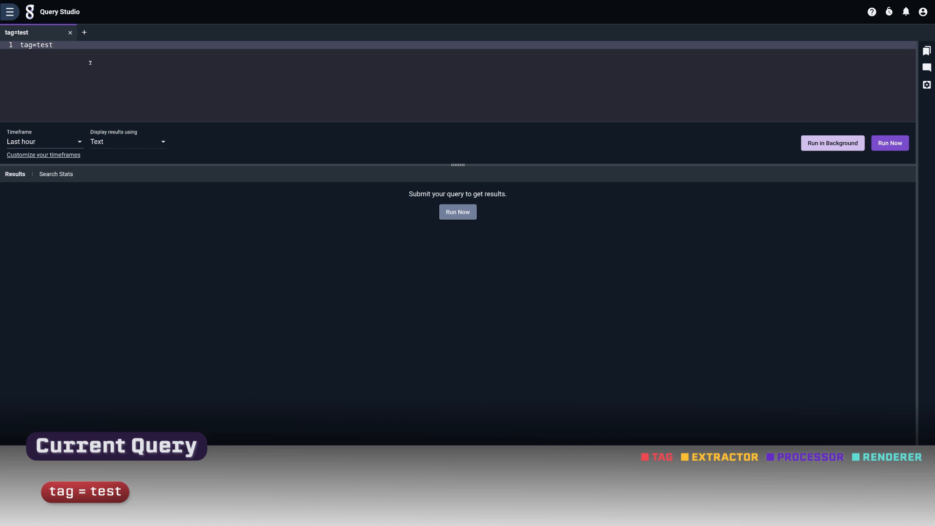
left_click(896, 145)
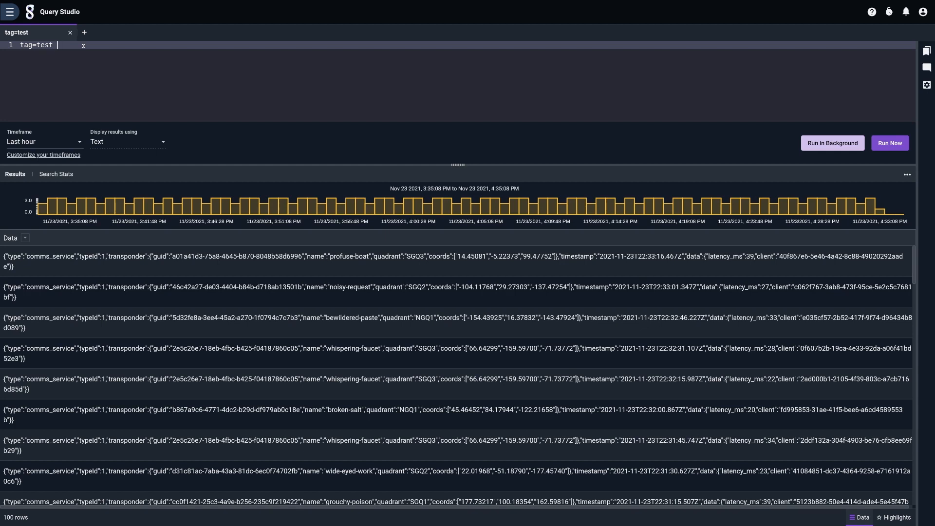
Step: Append the json type extractor, rerun the query, and inspect the first entry's extracted fields
left_click(83, 45)
type("json type")
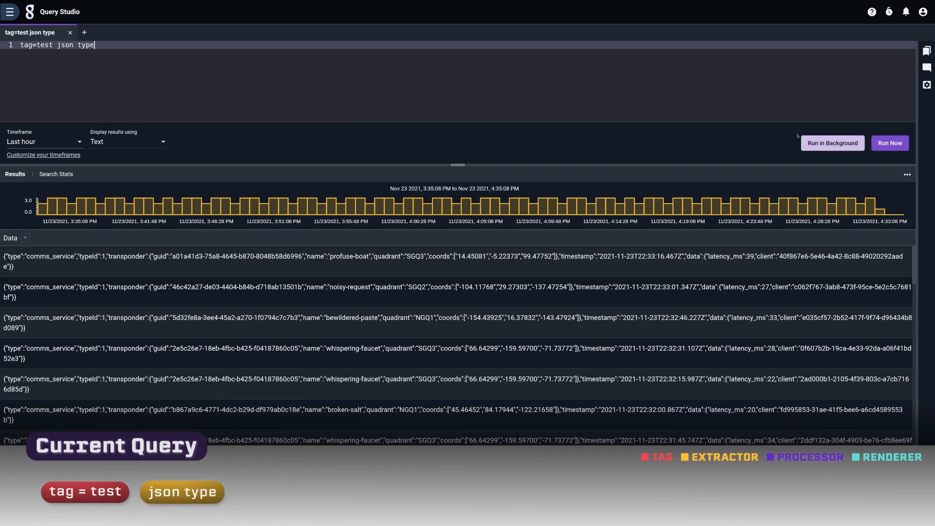
left_click(884, 144)
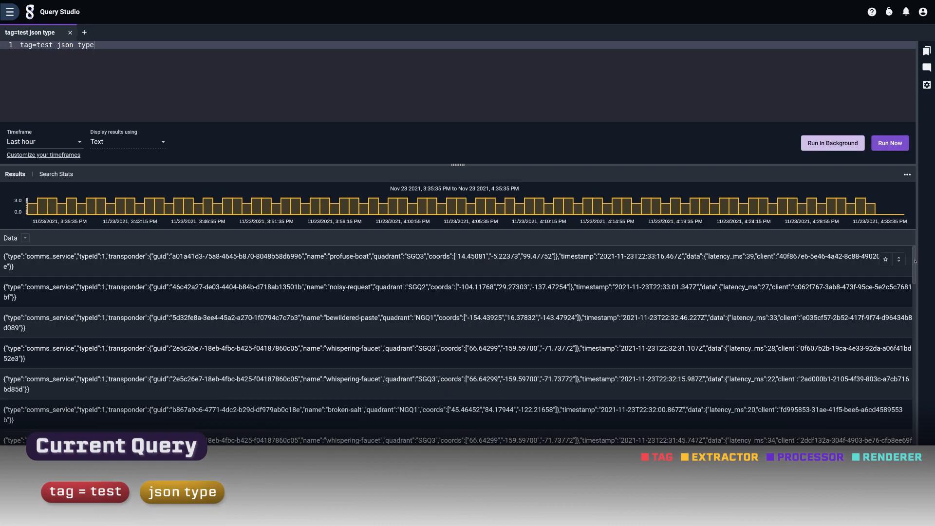
left_click(900, 261)
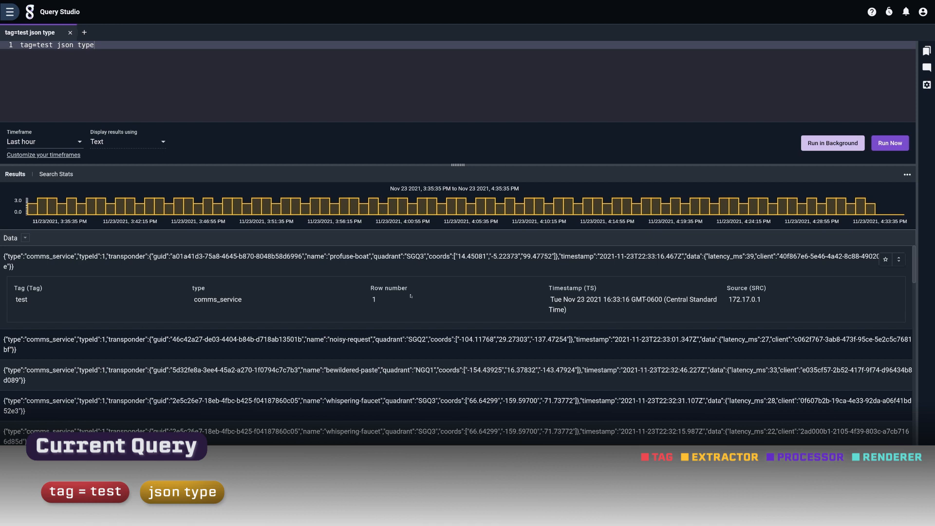
left_click_drag(204, 291, 229, 302)
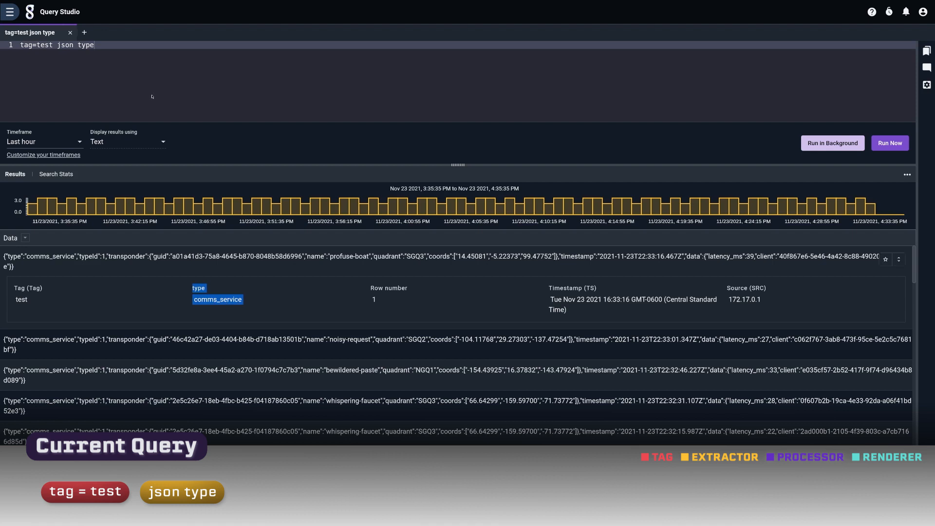
Step: Append the | table renderer to the query and run it
left_click(118, 54)
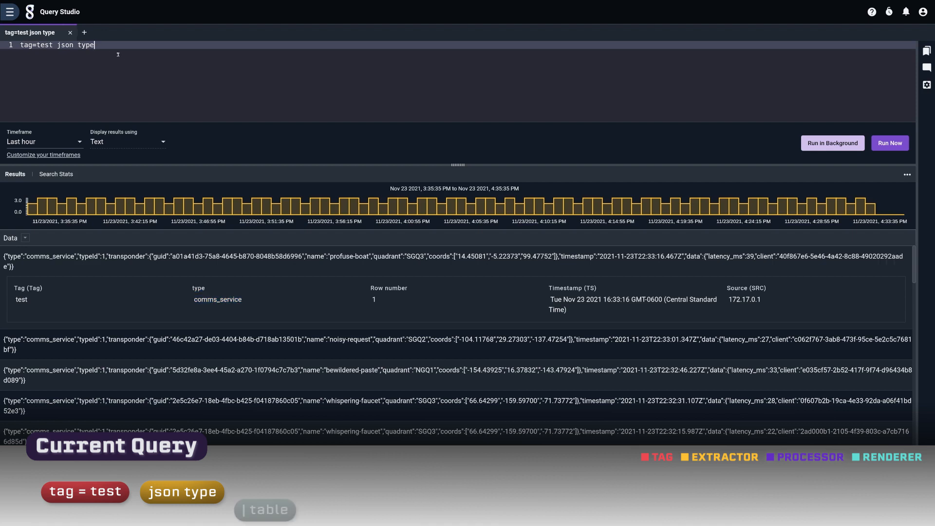
type("| table")
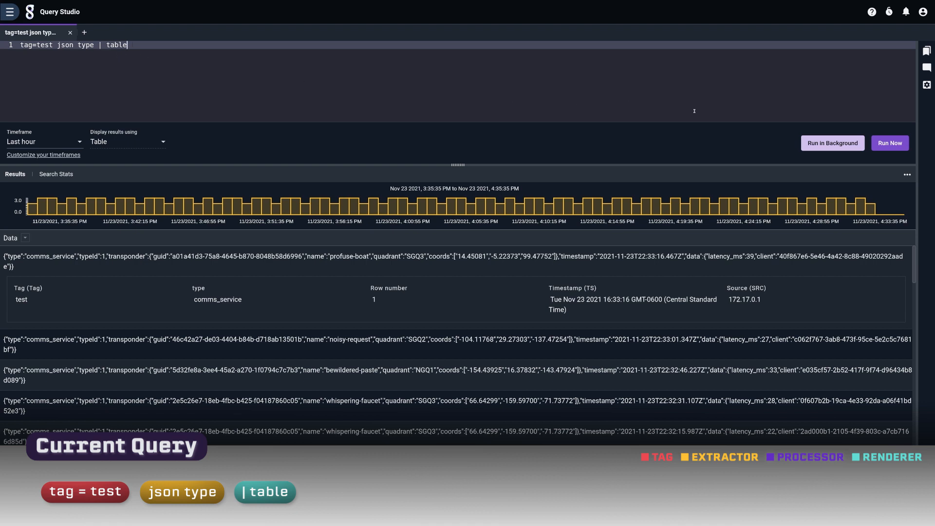
left_click(889, 143)
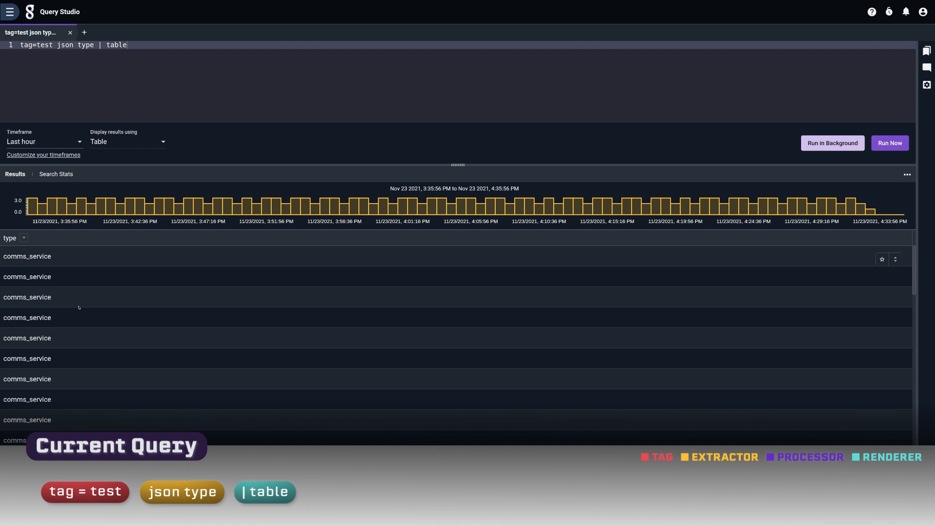
Step: Insert limit 1000 | before the table renderer and run the query
type("limit 1000 |")
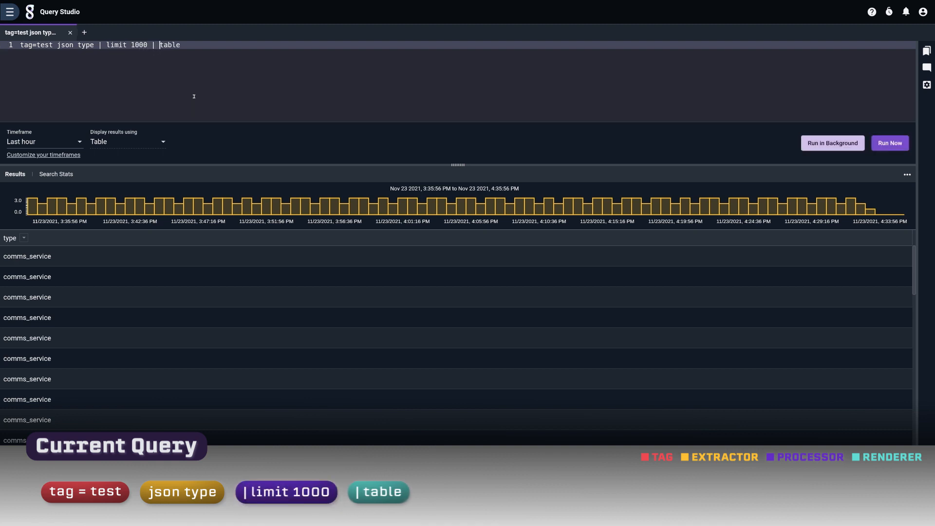
key("ctrl+Return")
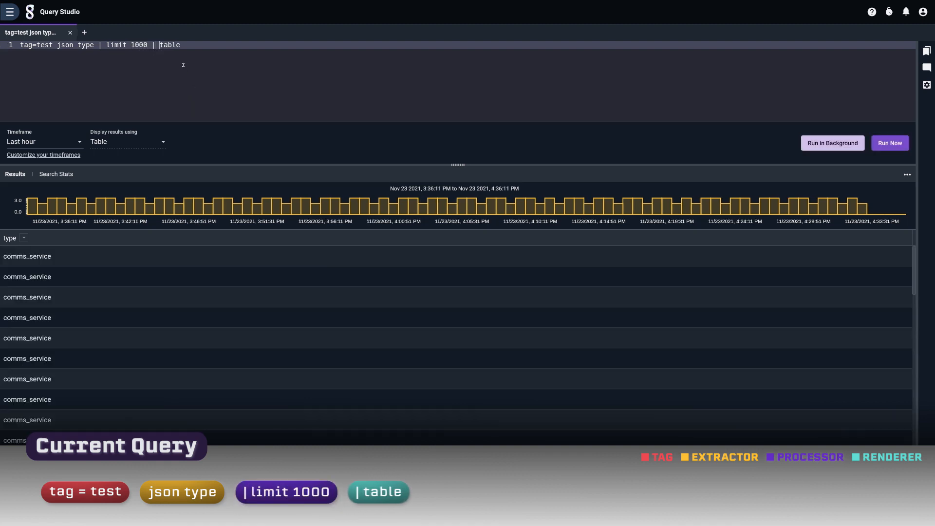
double_click(105, 44)
key("Right")
left_click_drag(106, 45, 148, 44)
Step: Set the timeframe to Last 7 days and rerun the query
left_click(62, 145)
left_click(41, 181)
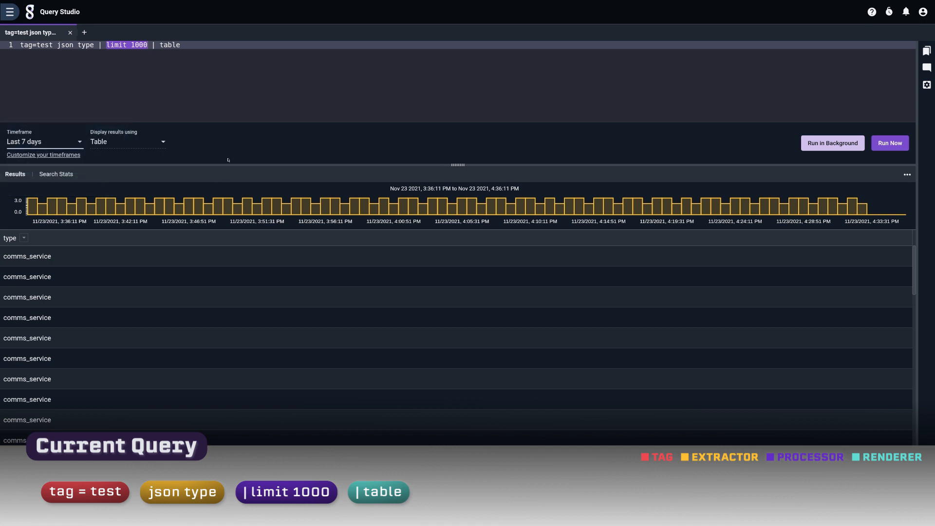
left_click(891, 143)
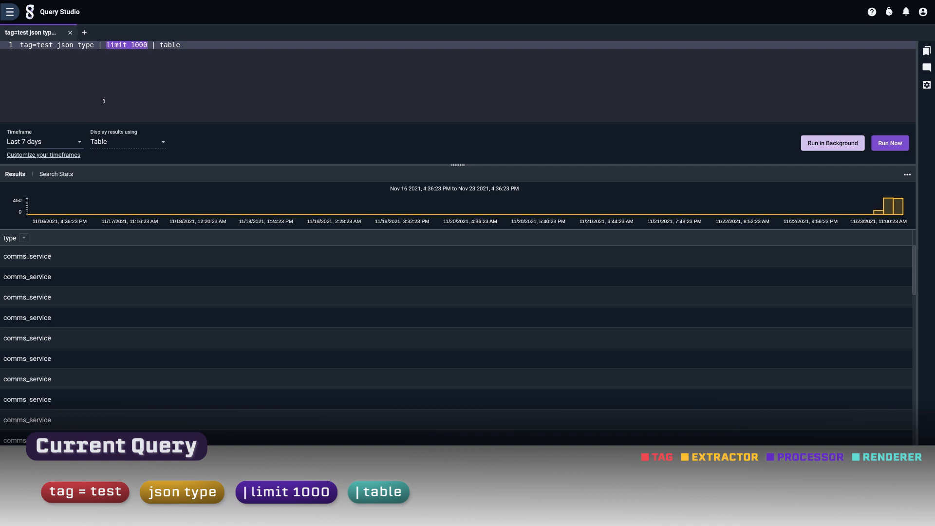
Step: Replace the json type extractor with the regex extractor "type\":\"(?P<type>\w*)\""
left_click(212, 78)
triple_click(139, 45)
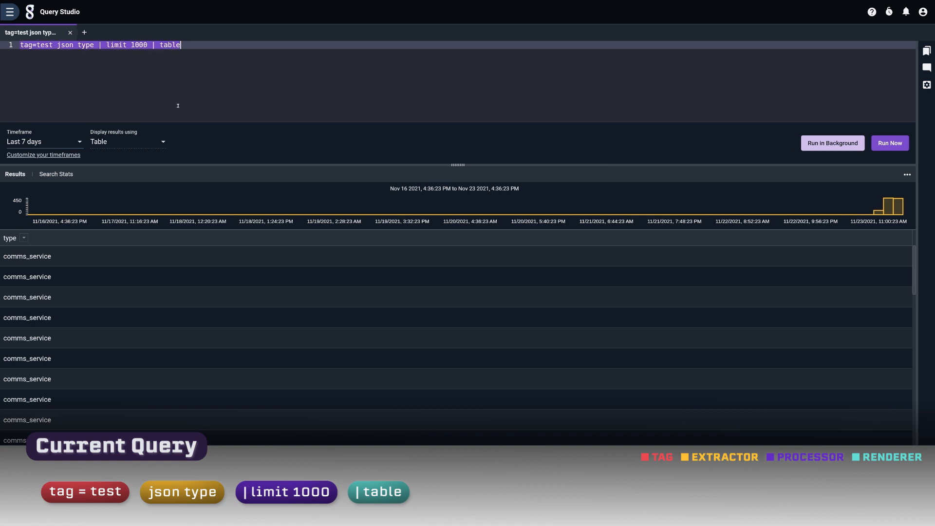
left_click(207, 79)
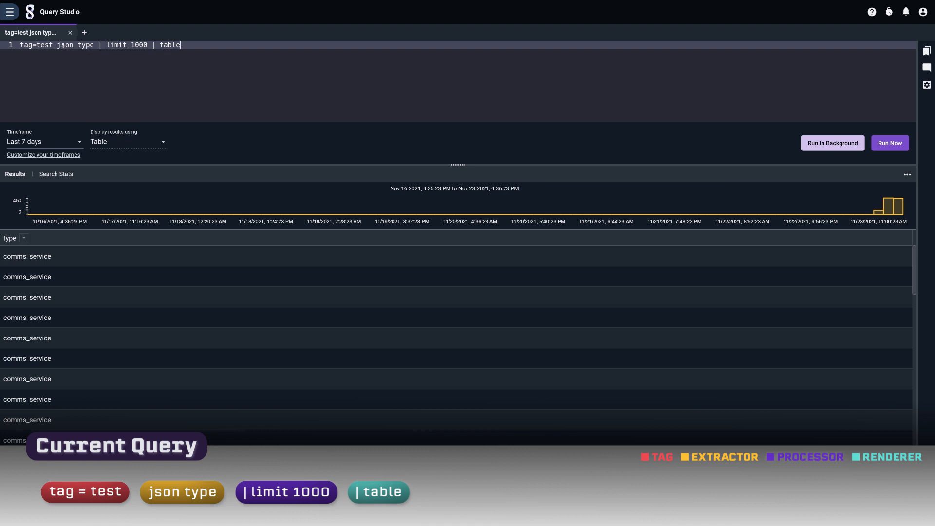
double_click(82, 44)
left_click(90, 52)
left_click_drag(55, 45, 95, 47)
type("regex \"type\\\":\\\"(?P<type>\\w*)\\\"\"")
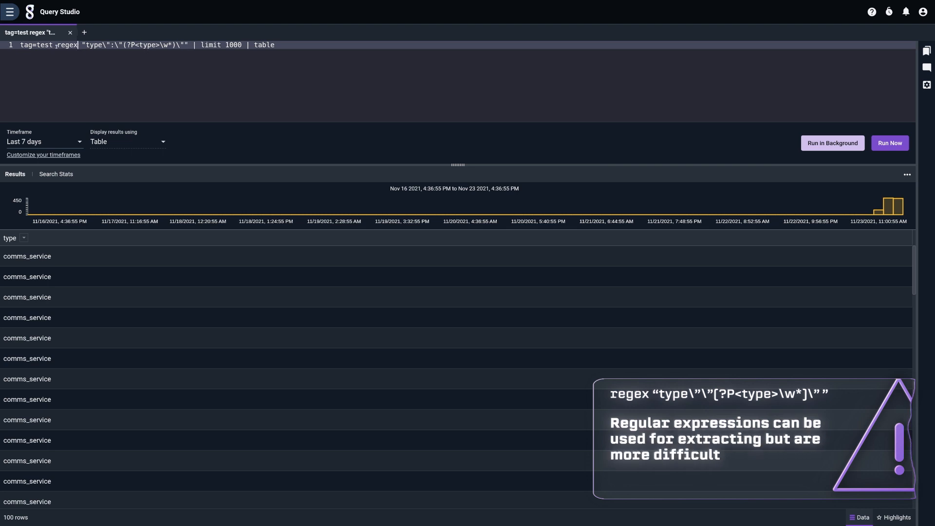
Step: Replace the regex extractor with json transponder.name transponder.guid transponder.quadrant data.latency_ms data.client and run the query
left_click_drag(57, 45, 188, 47)
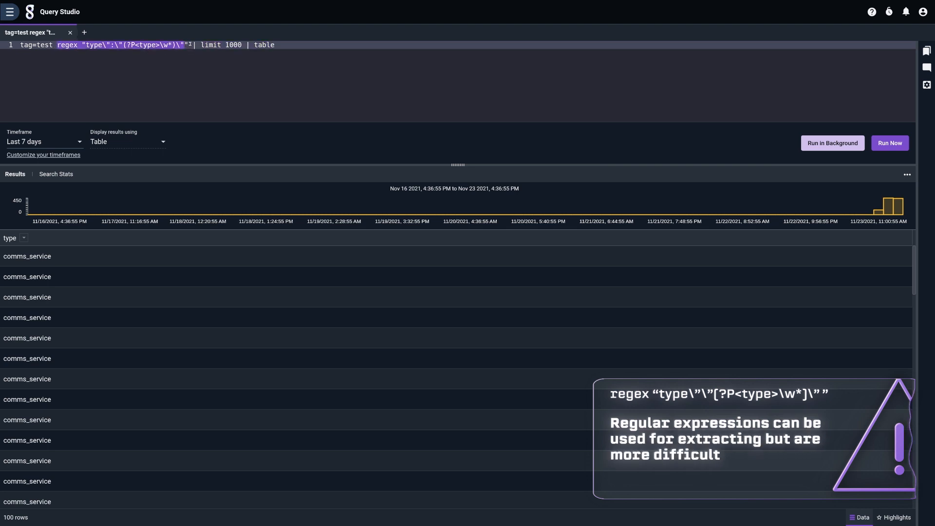
left_click(189, 47)
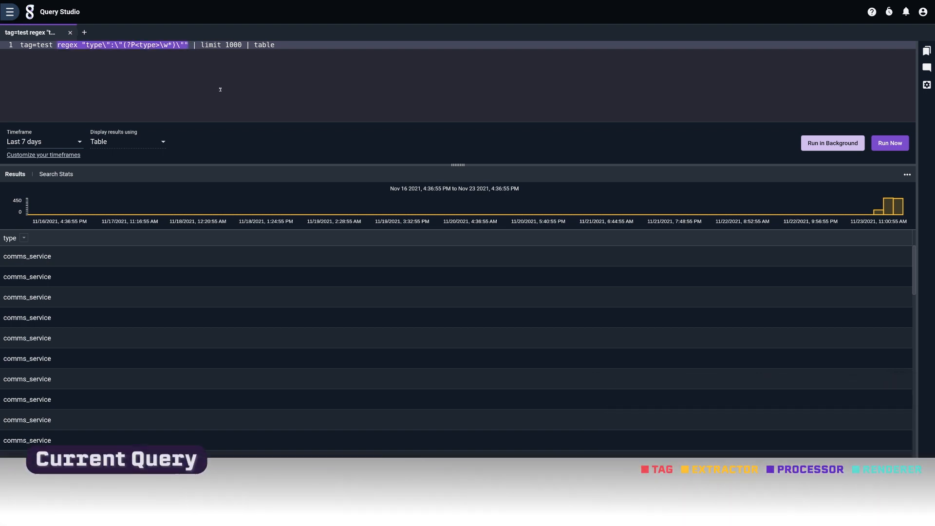
type("json transponder.name transponder.guid transponder.quadrant data.latency_ms data.client")
key("ctrl+Return")
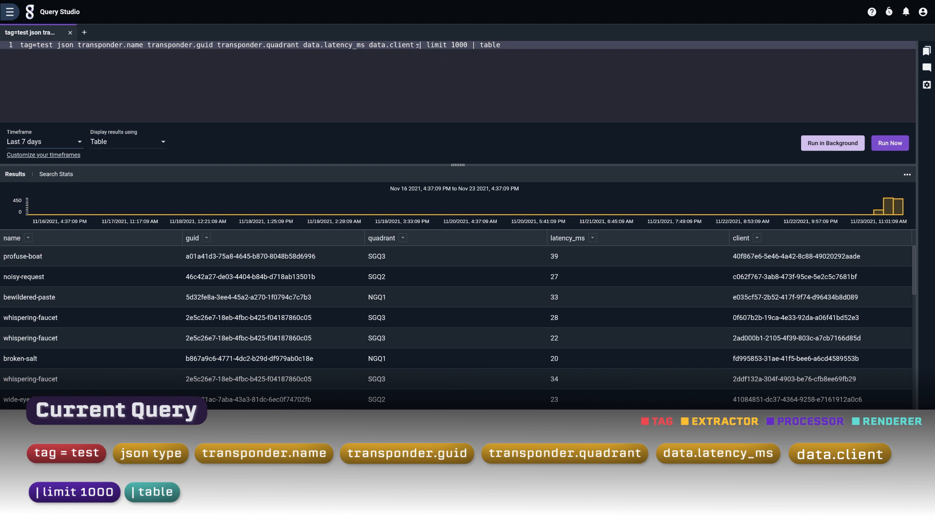
Step: Split the limit 1000 and table modules onto separate lines of the query
key("Return")
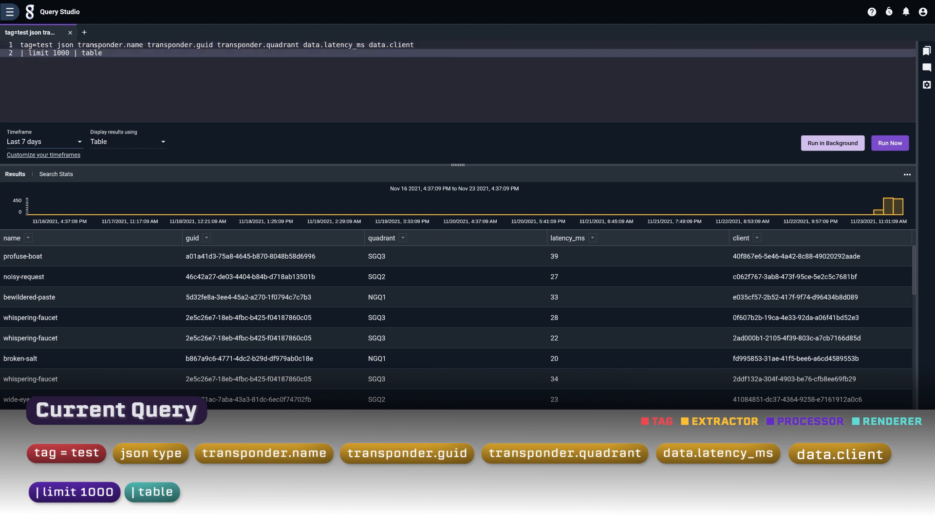
key("Return")
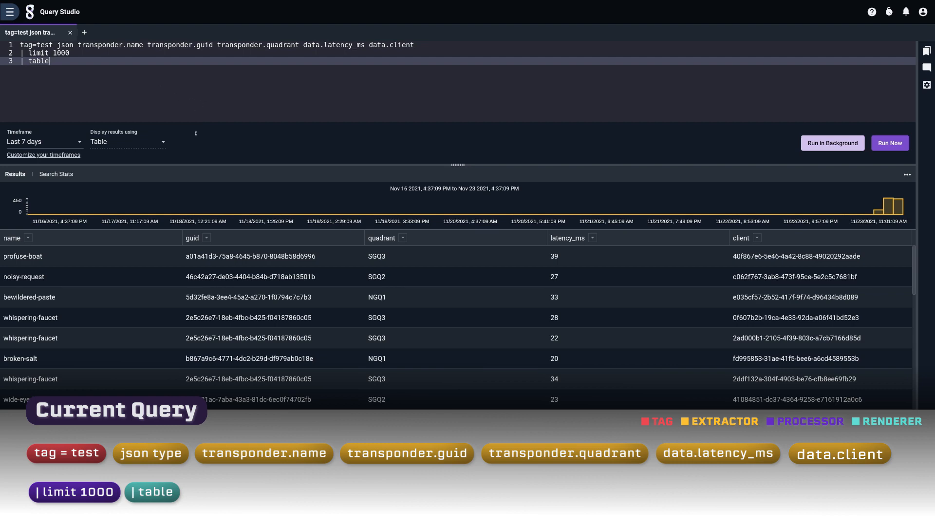
scroll(362, 300, "down", 10)
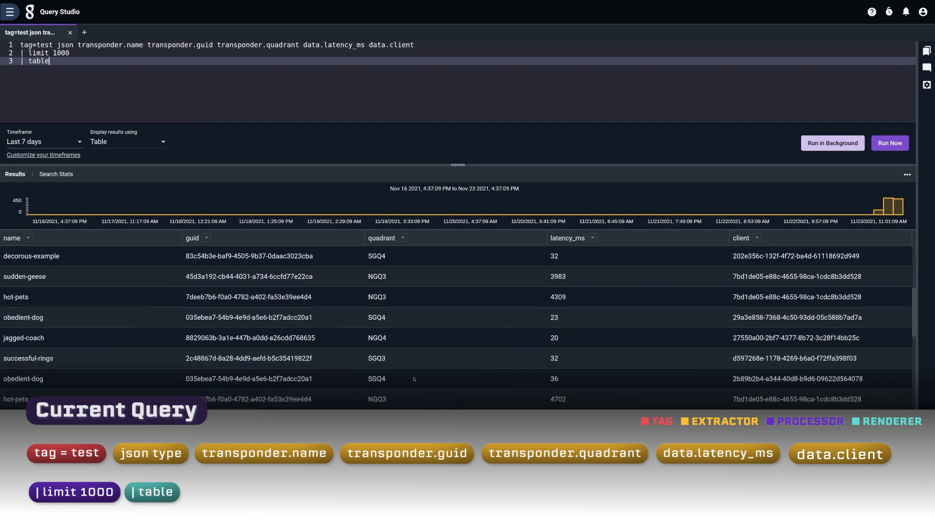
scroll(341, 390, "up", 5)
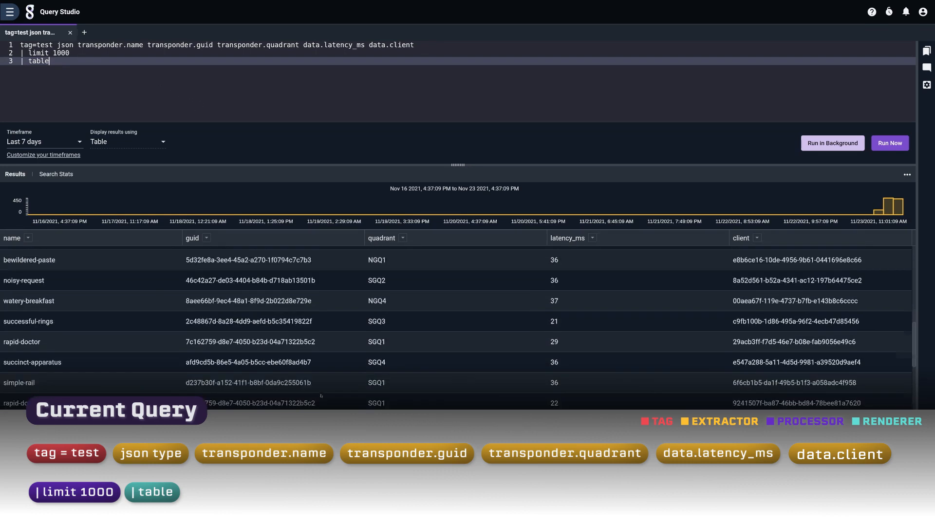
scroll(324, 388, "up", 5)
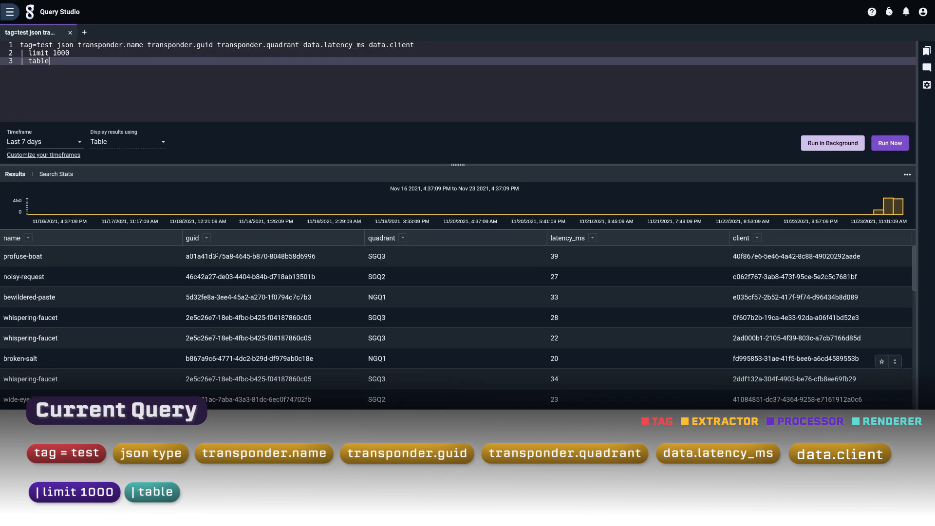
Step: Add a | unique name module on a new line after limit 1000
left_click(87, 54)
key("Return")
type("|")
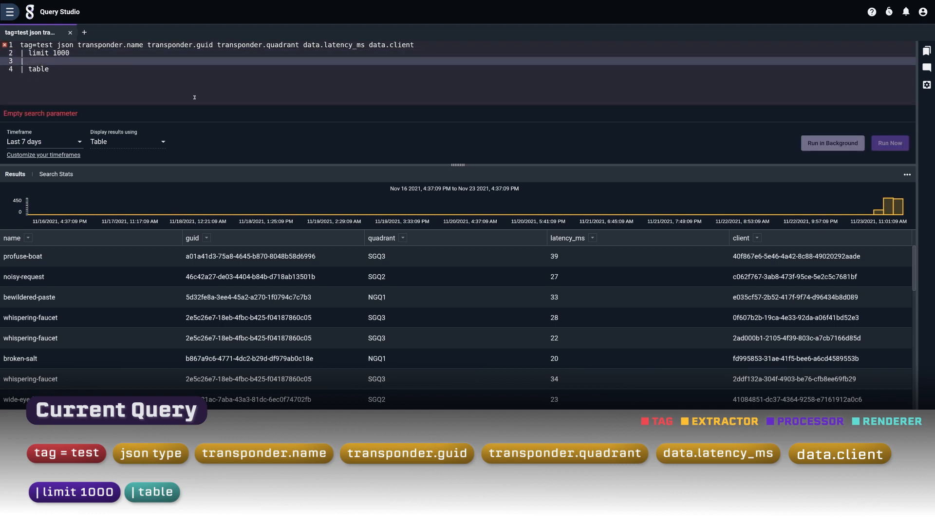
type("uni")
type("que name")
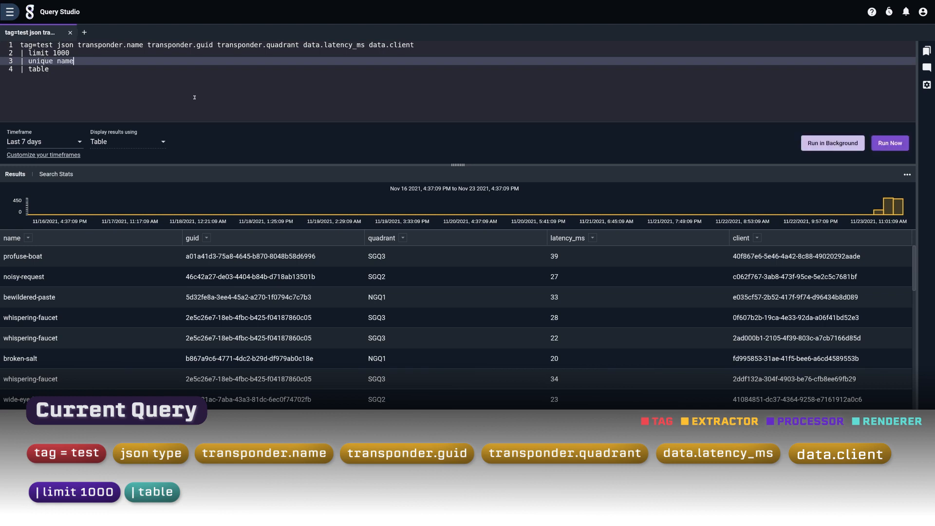
Step: Add a | count name by quadrant module and make the table renderer show quadrant and count
key("Return")
type("| ")
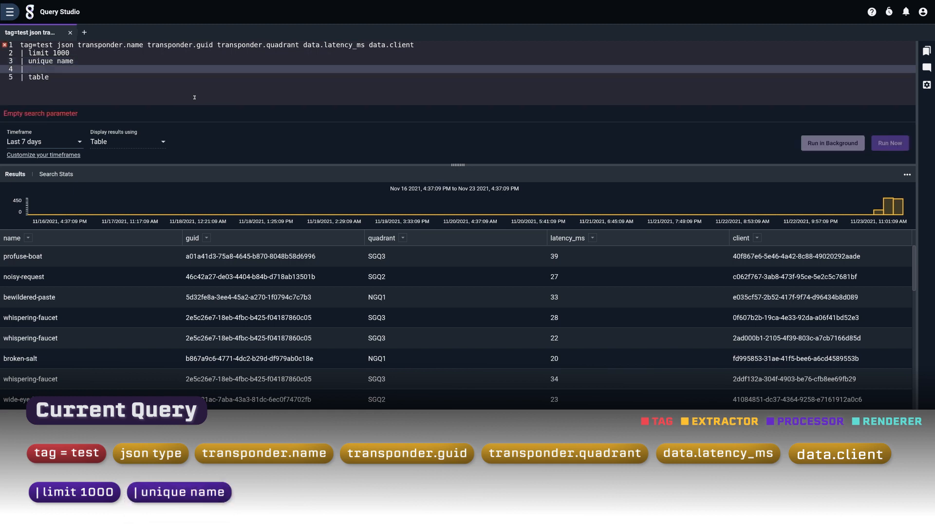
type("count na")
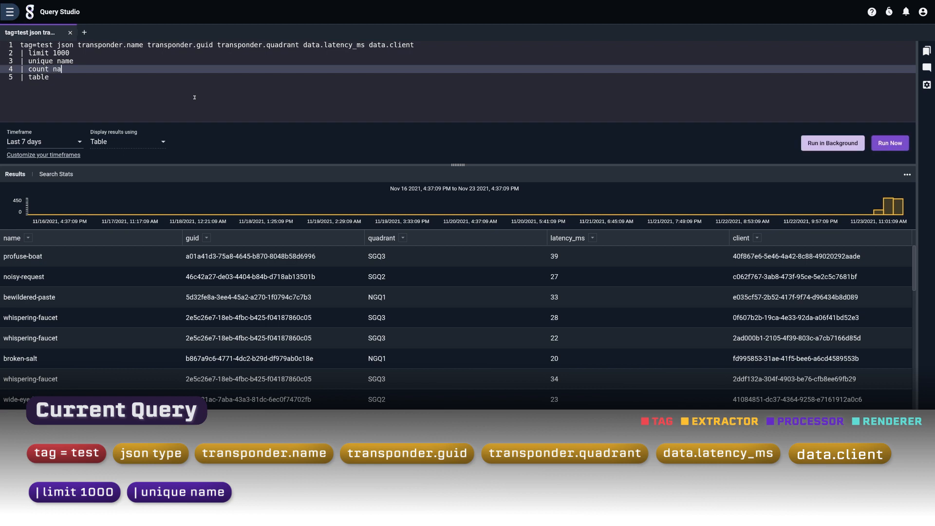
type("me by quadrant")
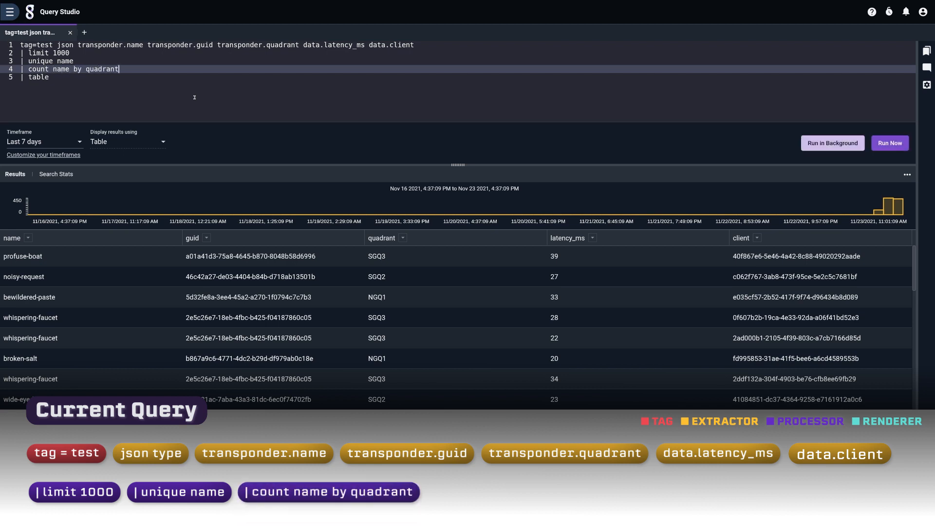
key("Down")
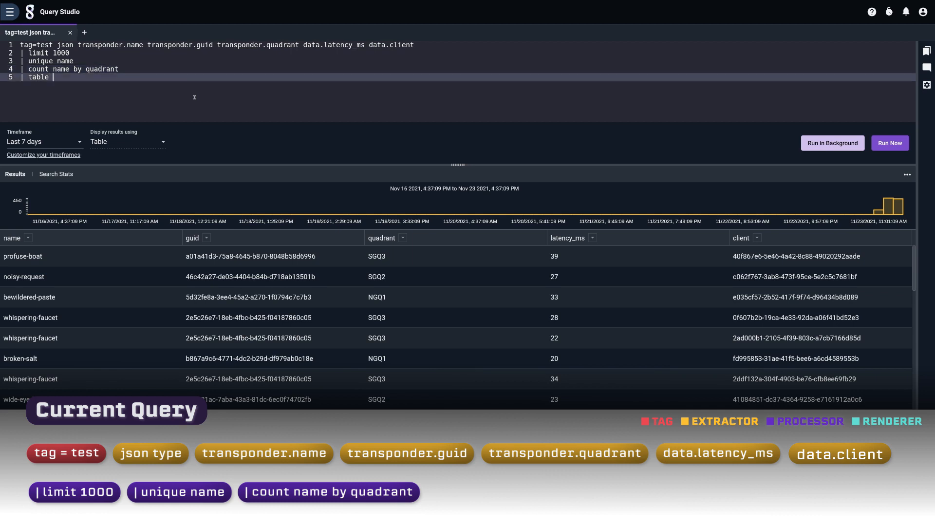
type("quadrant count")
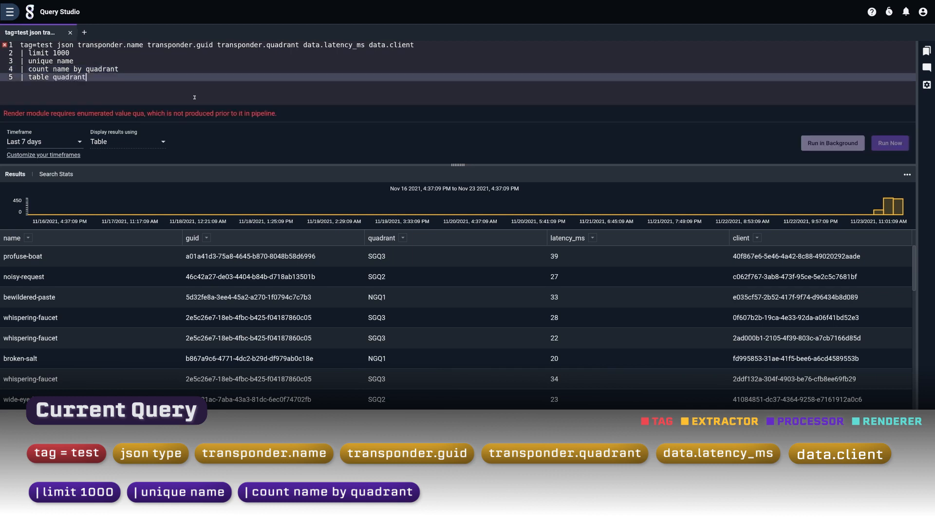
Step: Remove the limit 1000 module from the query
key("Up")
key("Up")
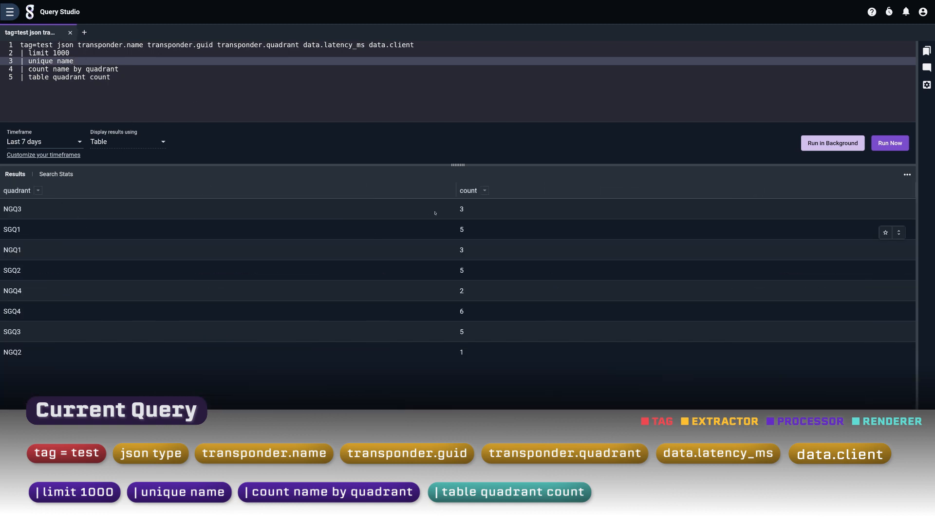
left_click(94, 55)
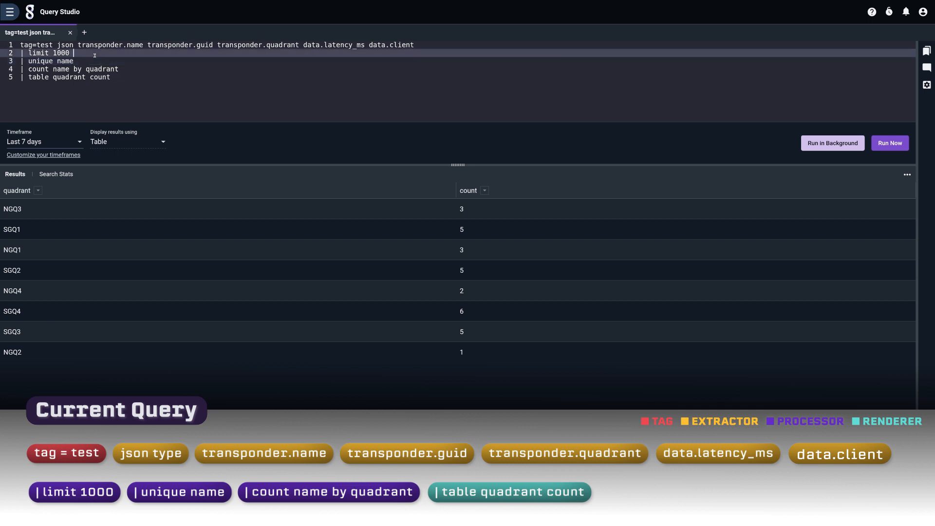
key("ctrl+BackSpace")
key("ctrl+BackSpace")
key("ctrl+BackSpace")
key("ctrl+BackSpace")
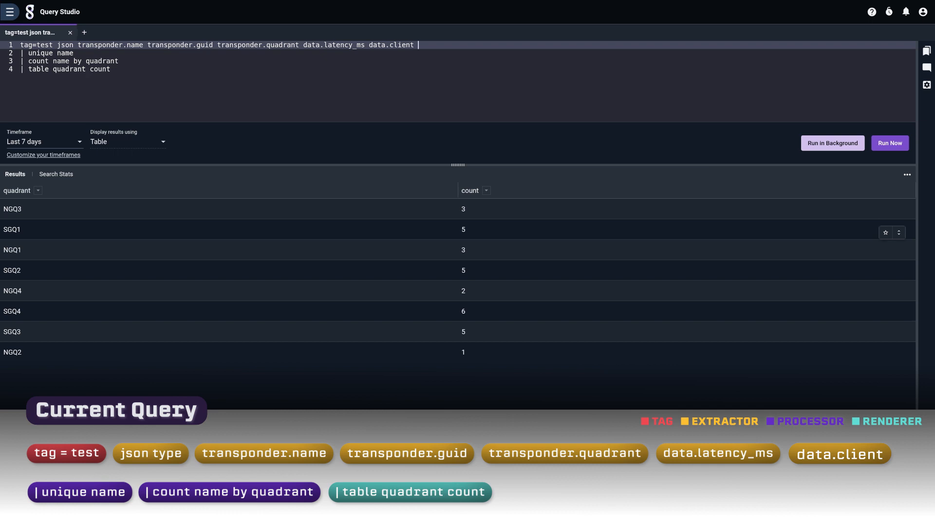
left_click(128, 68)
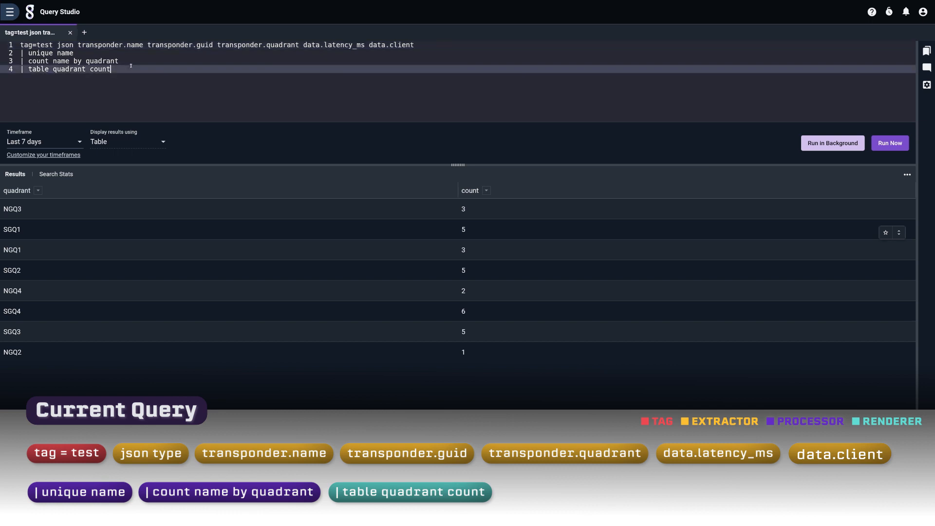
Step: Replace the unique and count modules with a | stats mean(latency_ms) by quadrant module
left_click(28, 53)
left_click_drag(30, 53, 143, 61)
type("stats ")
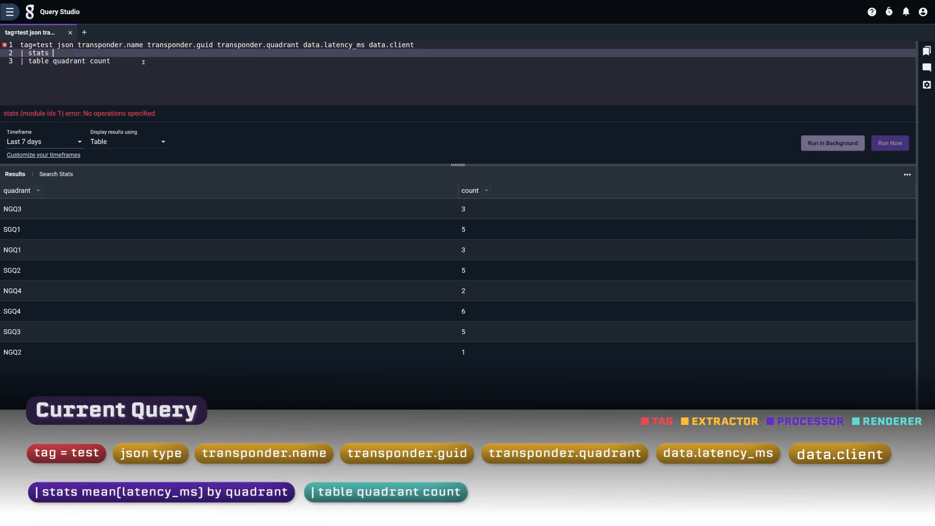
type("mean(latency_ms) by quad")
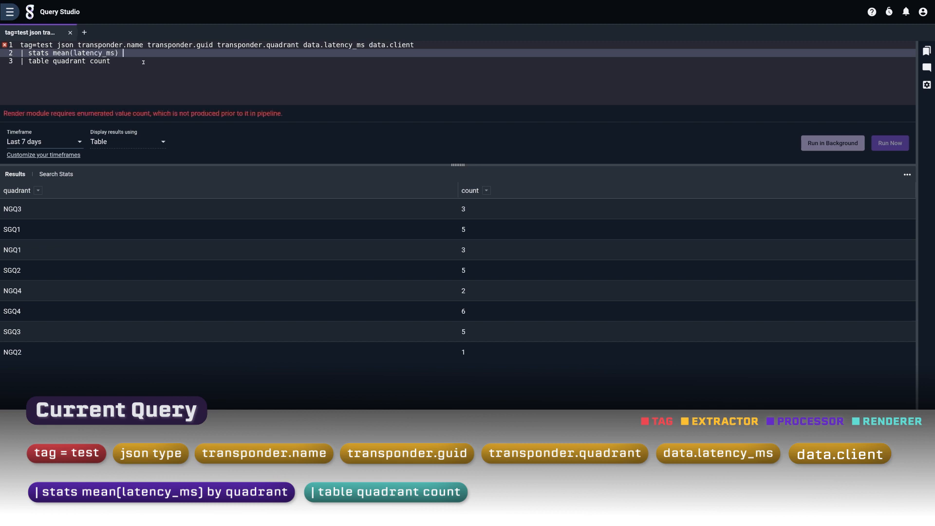
type("rant")
Step: Replace the table renderer with | chart mean by quadrant and run the query
key("Down")
key("ctrl+BackSpace")
key("ctrl+BackSpace")
key("ctrl+BackSpace")
key("ctrl+BackSpace")
type("| chart")
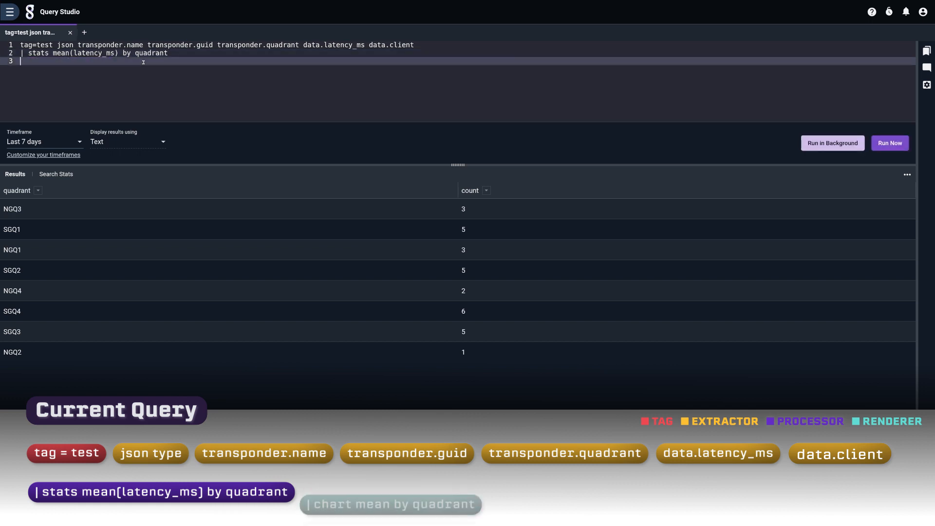
type(" mean by ")
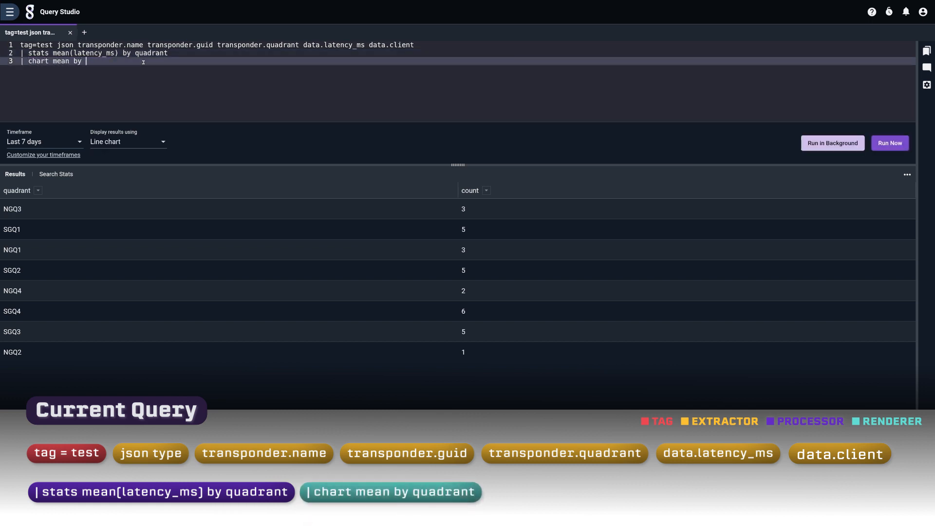
type("quadrant")
key("ctrl+Return")
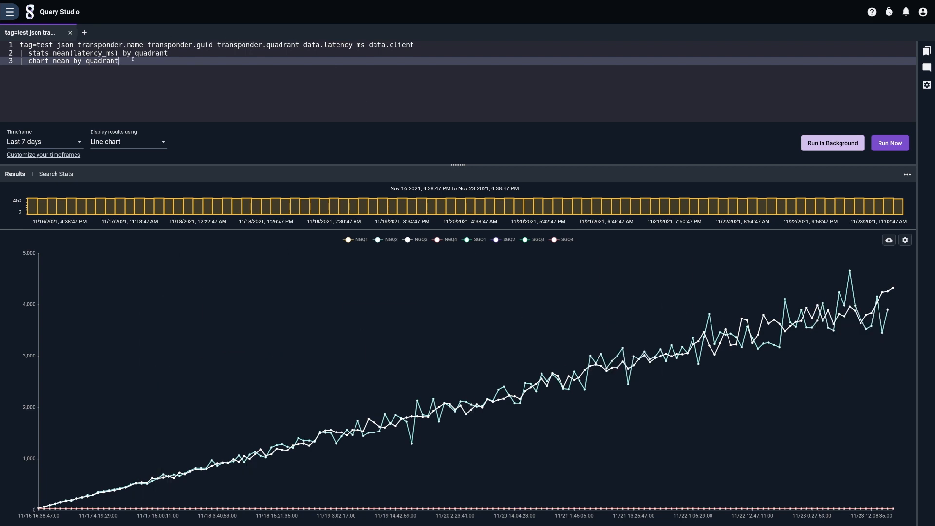
Step: Change the grouping key from quadrant to name in both the stats and chart modules, then rerun the query
double_click(151, 52)
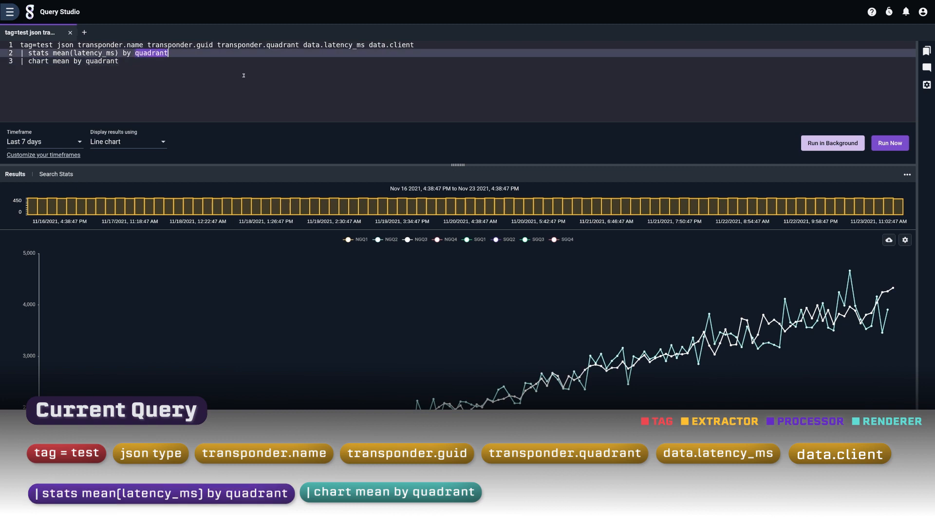
type("name")
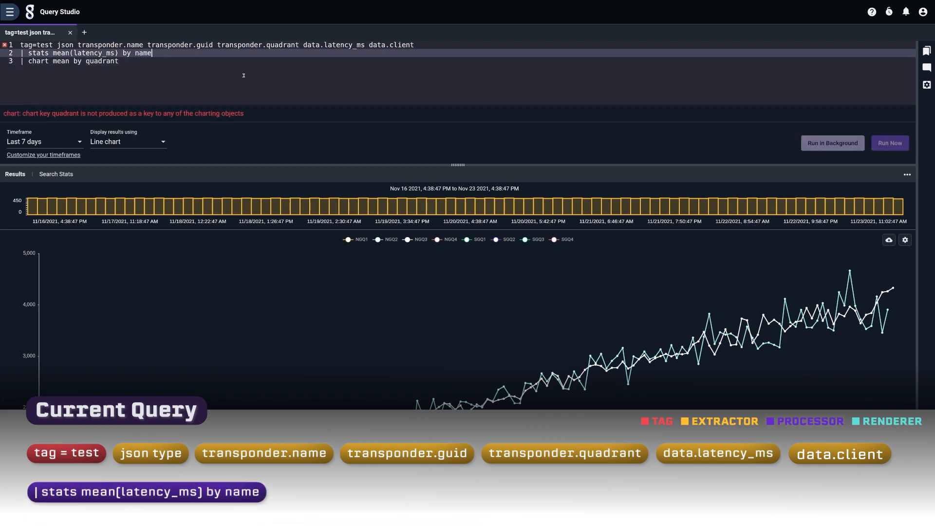
double_click(103, 61)
type("name")
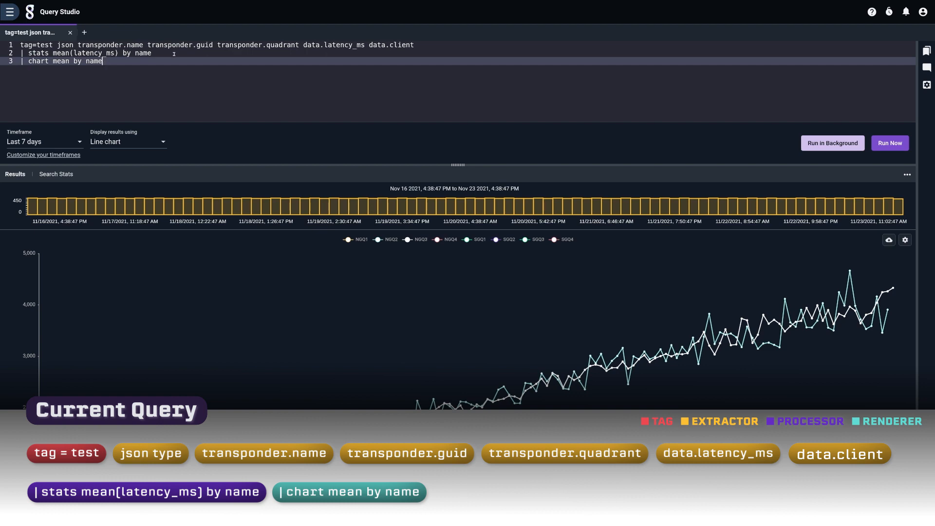
left_click(204, 45)
key("ctrl+Return")
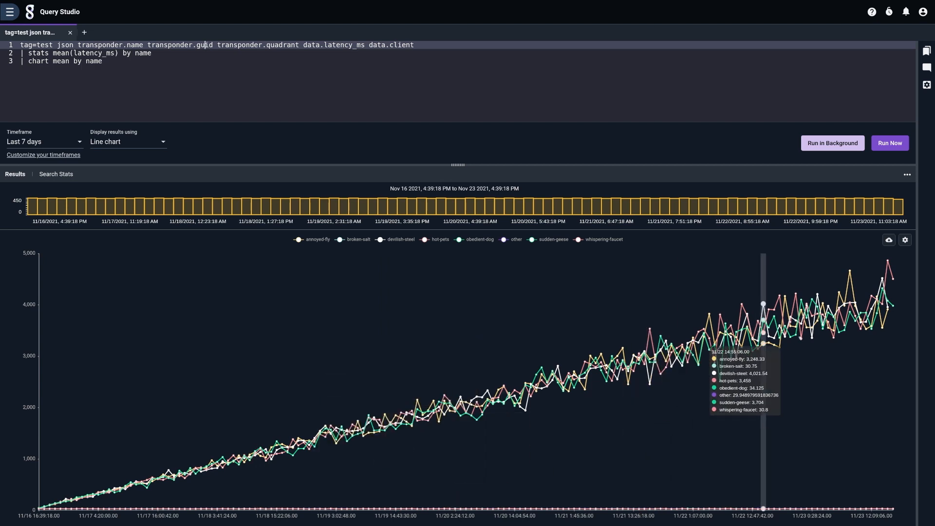
Step: Replace the chart renderer with table name mean, run the query, and highlight the four highest-mean rows
left_click(158, 75)
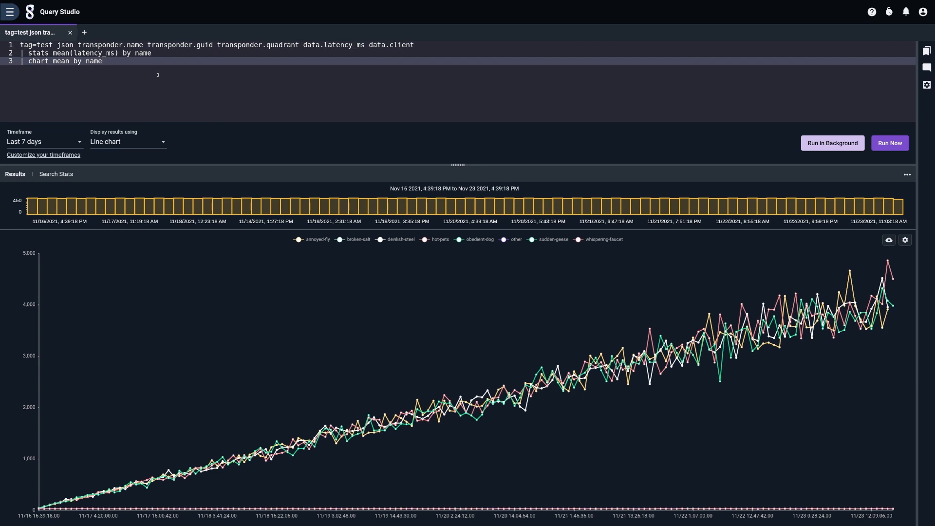
key("shift+Home")
key("shift+Right")
key("shift+Right")
key("shift+Right")
key("shift+Left")
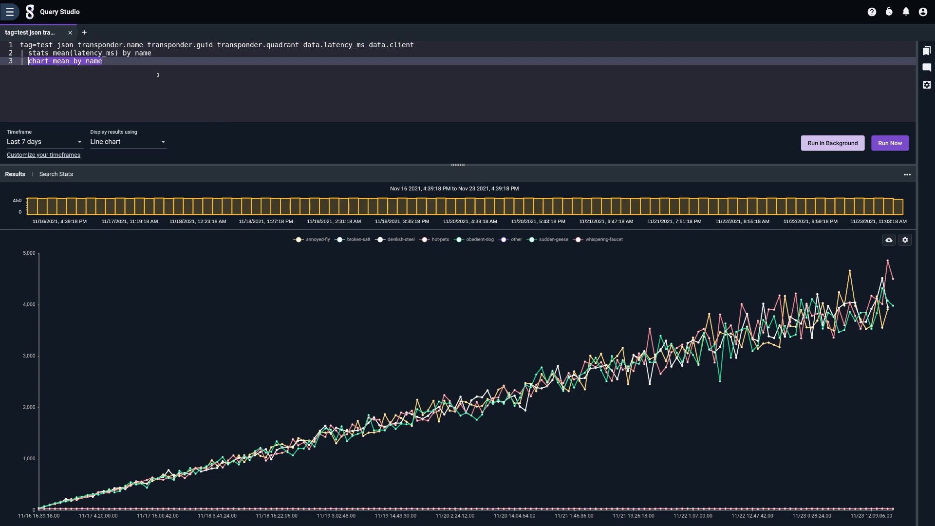
type("table ")
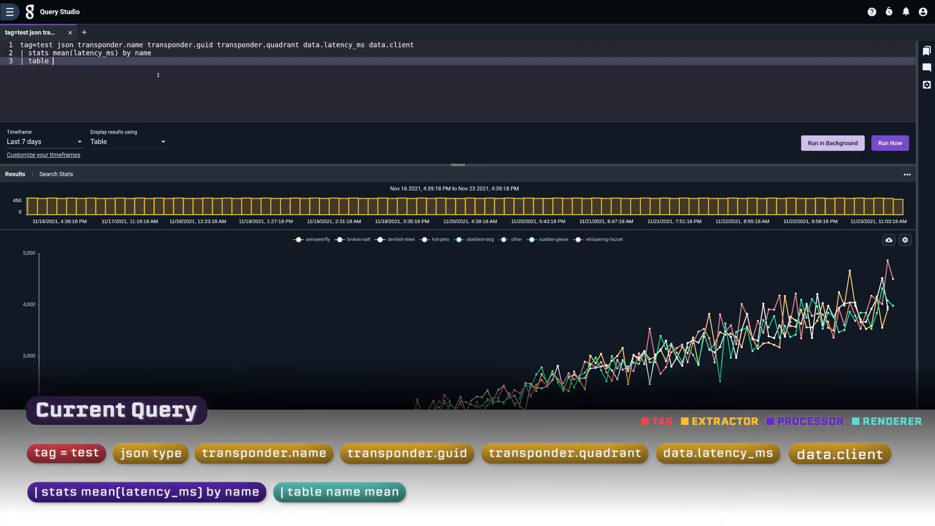
type("name mean")
key("ctrl+Return")
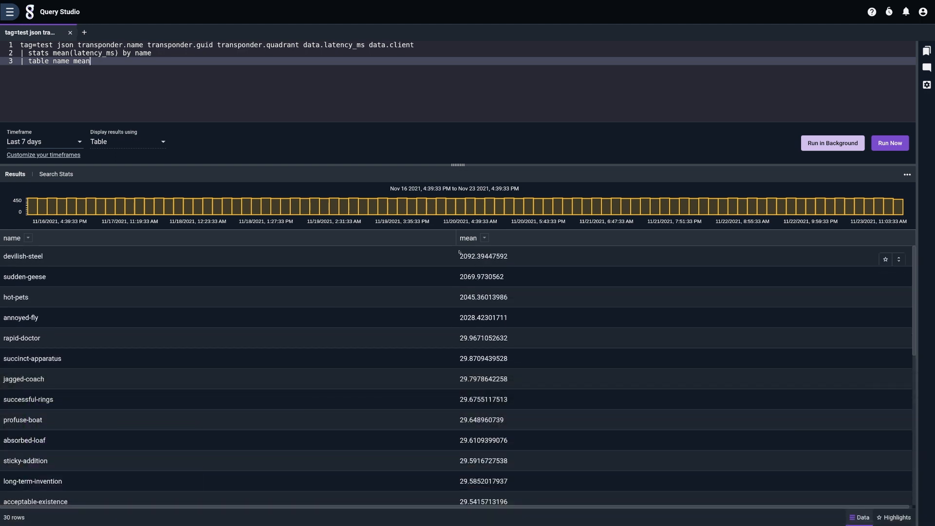
left_click_drag(461, 257, 2, 256)
left_click(516, 289)
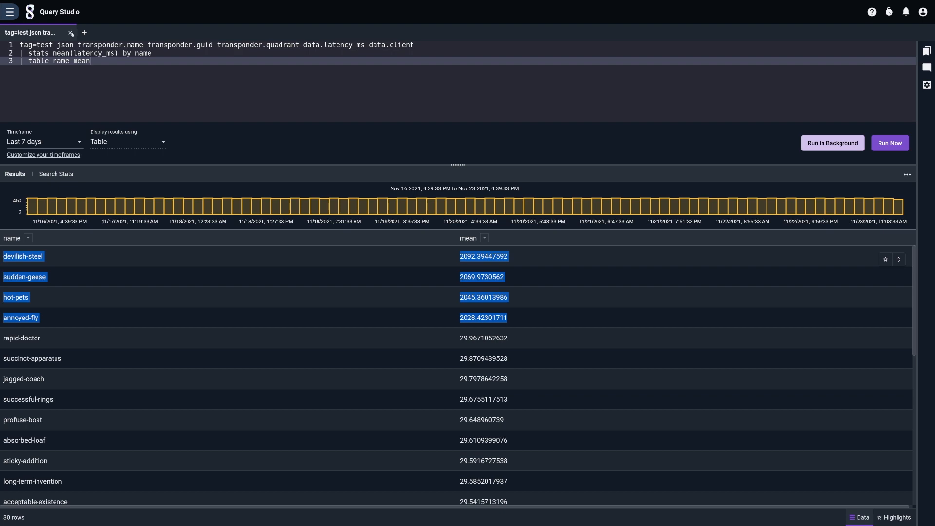
Step: Open Kit Management, view the Netflow v5 kit's page, and return to the home page
left_click(10, 11)
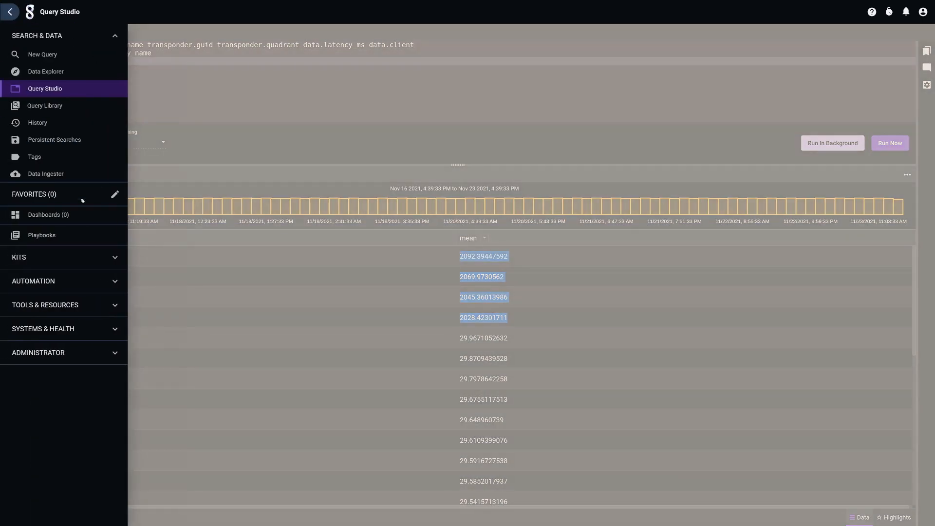
left_click(108, 258)
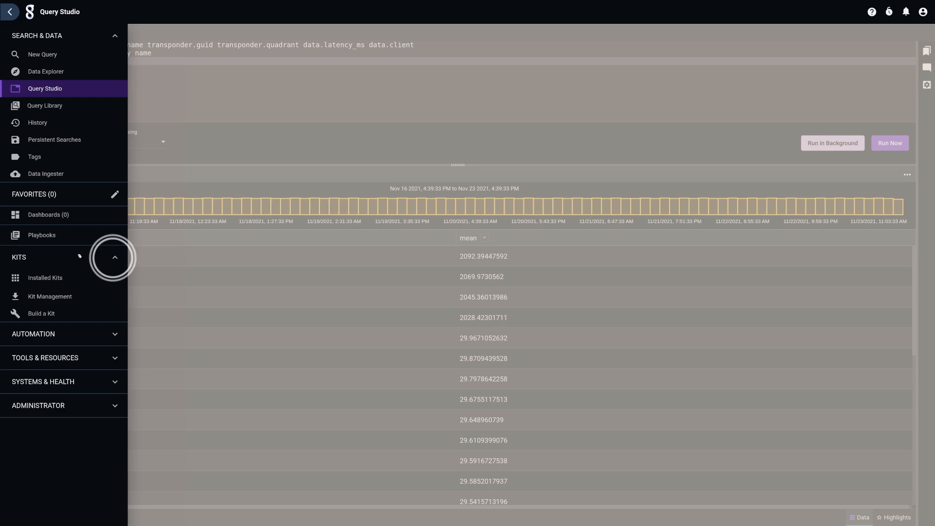
left_click(49, 296)
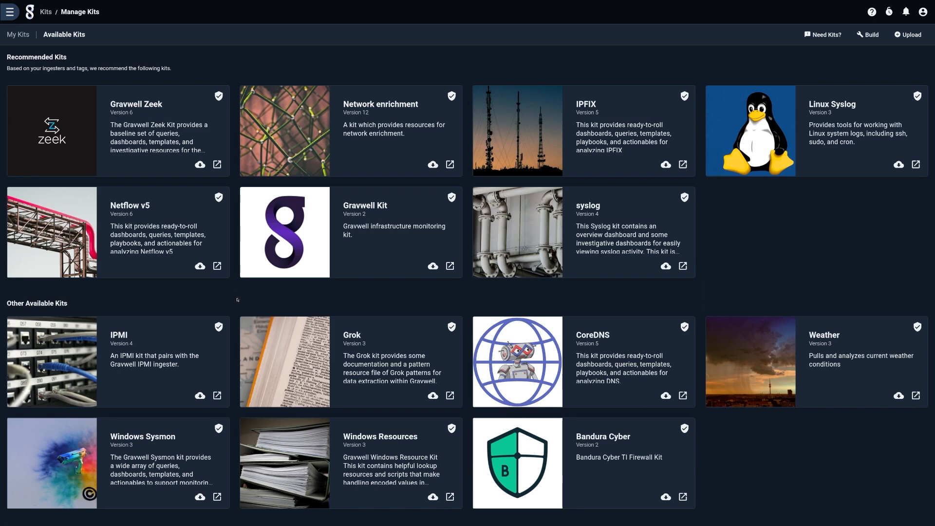
left_click(132, 208)
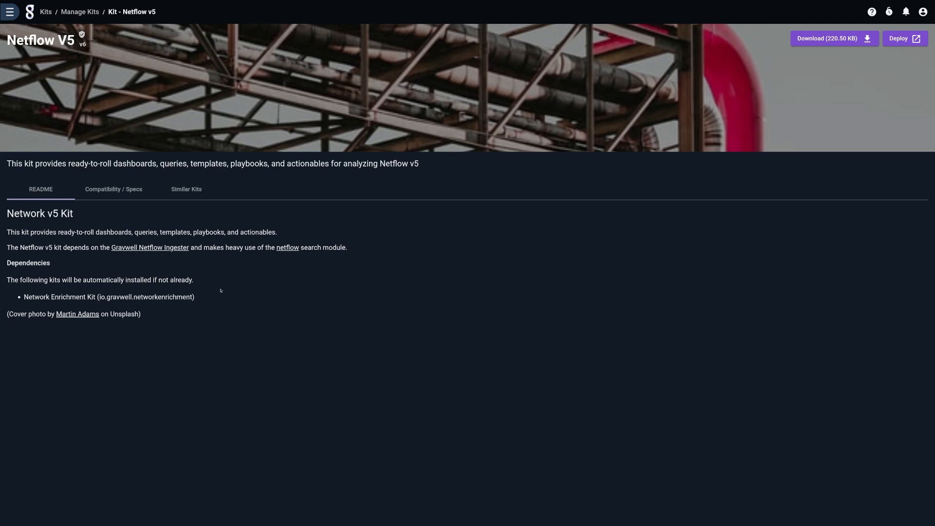
left_click(30, 12)
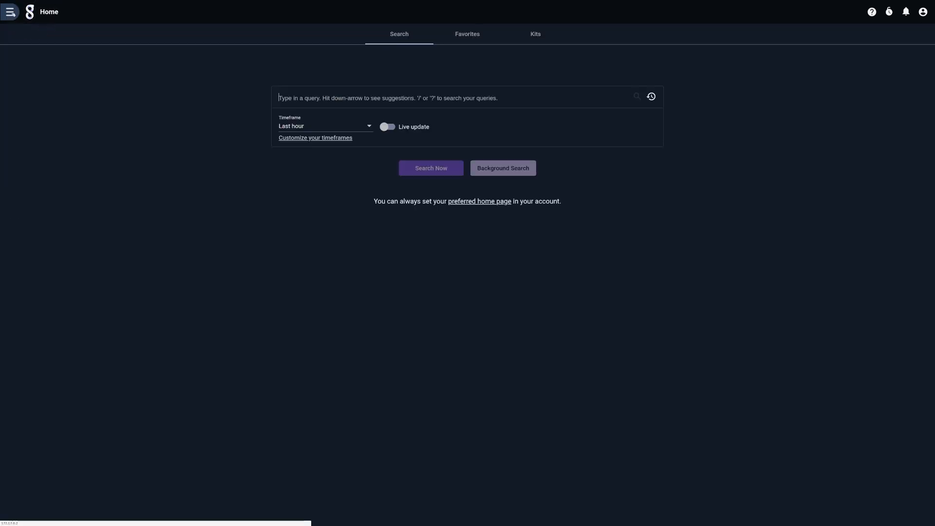
Step: Open the test tag in Data Explorer and save the json extractor for it
left_click(10, 12)
left_click(47, 71)
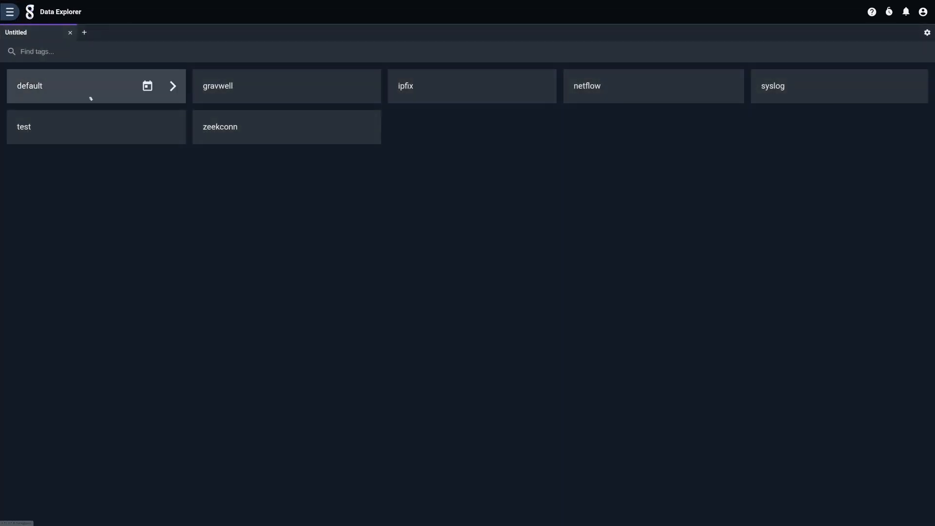
left_click(172, 127)
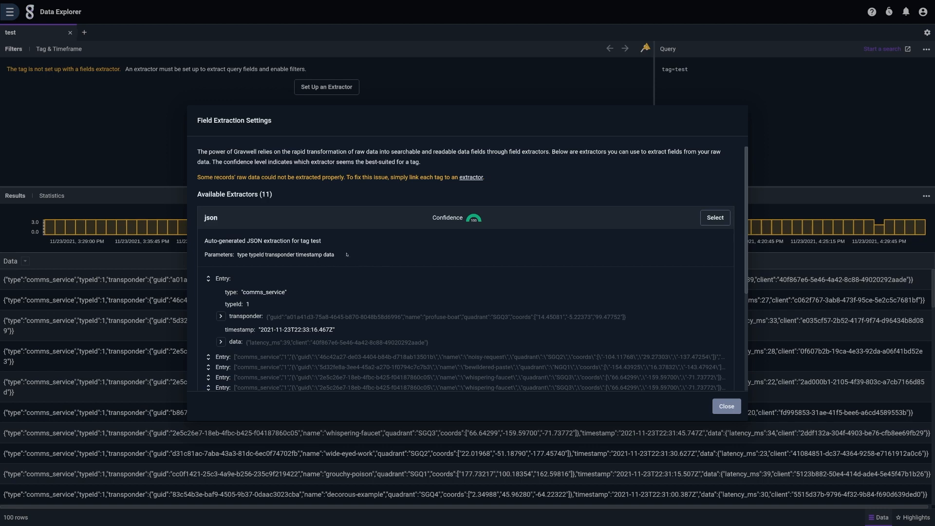
scroll(347, 254, "down", 3)
scroll(569, 274, "up", 3)
left_click(716, 218)
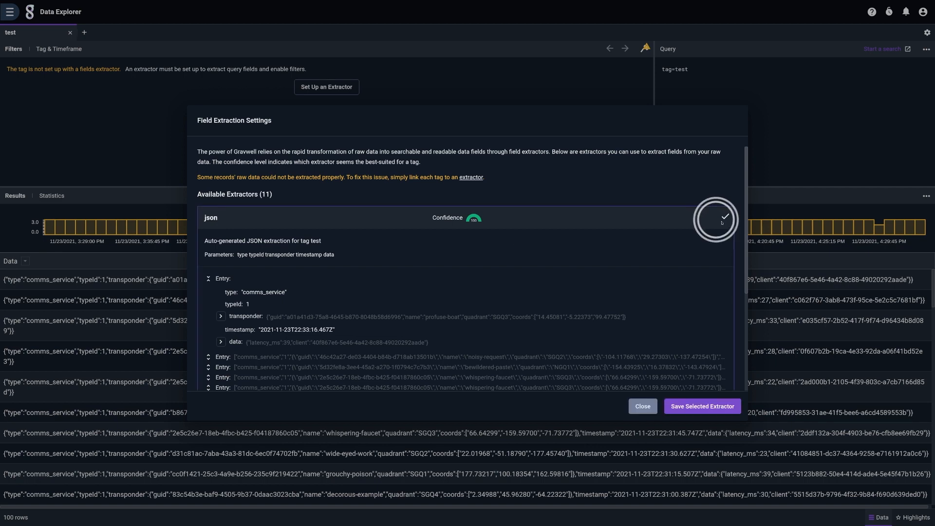
left_click(711, 409)
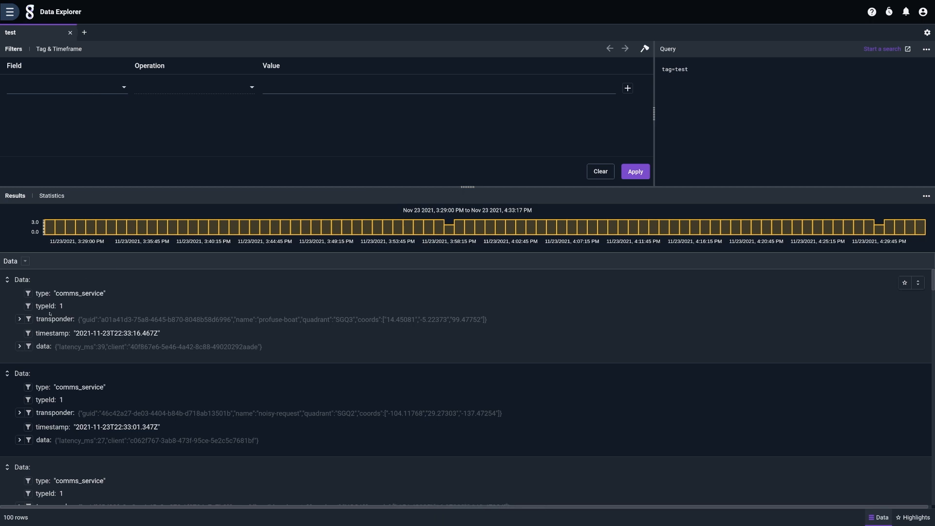
Step: Expand the first entry's transponder and filter where transponder.name equals profuse-boat
left_click(19, 319)
scroll(40, 322, "down", 1)
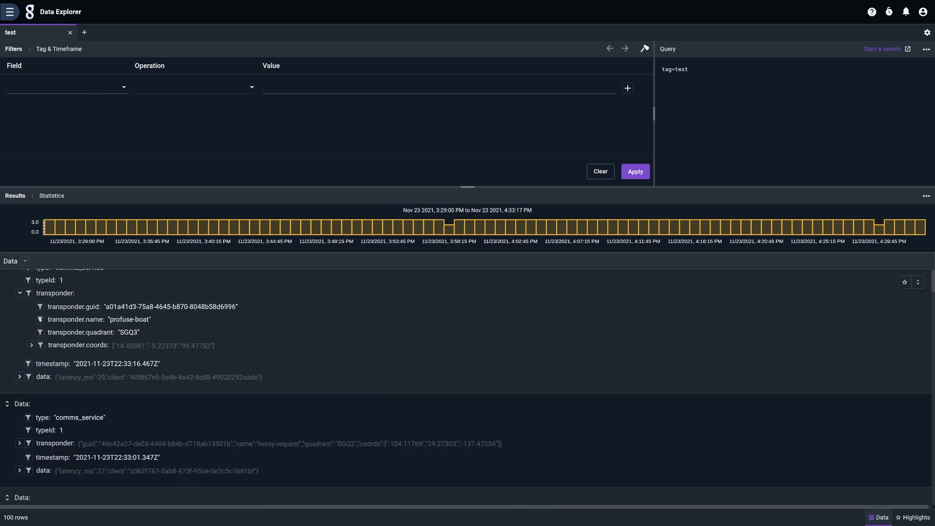
left_click(40, 319)
mouse_move(121, 349)
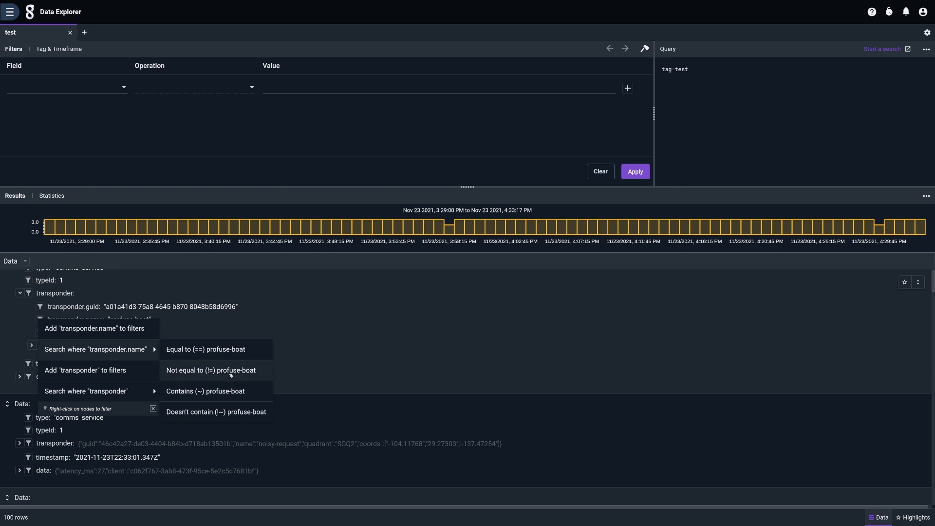
left_click(224, 350)
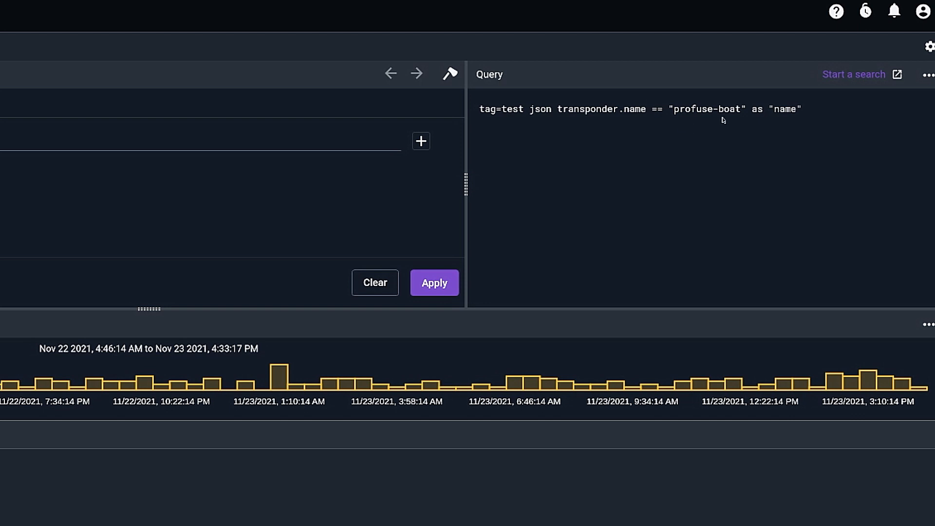
Step: Open the generated filter query as a new search
triple_click(592, 111)
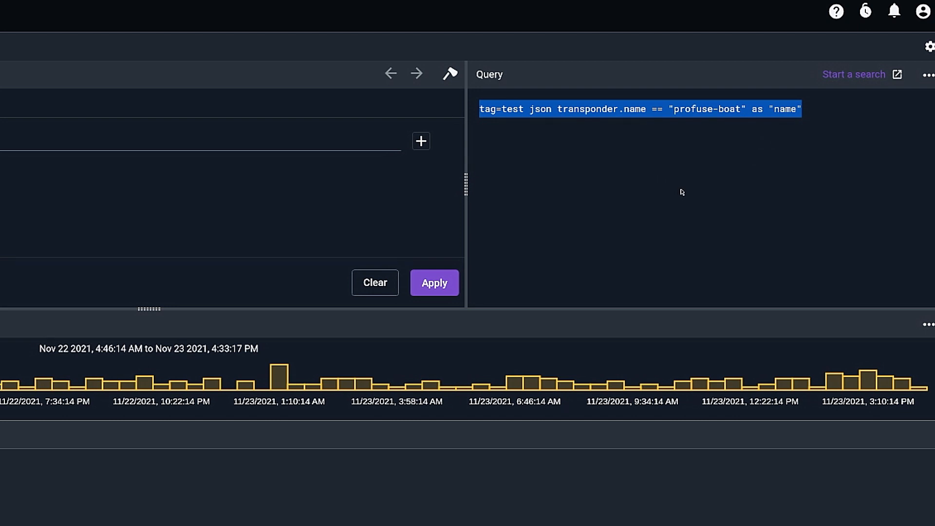
left_click(688, 169)
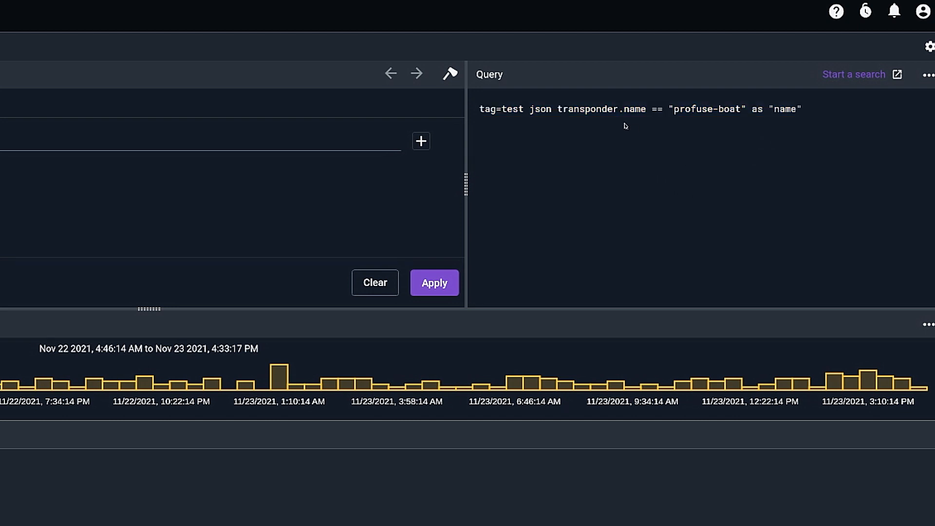
triple_click(613, 110)
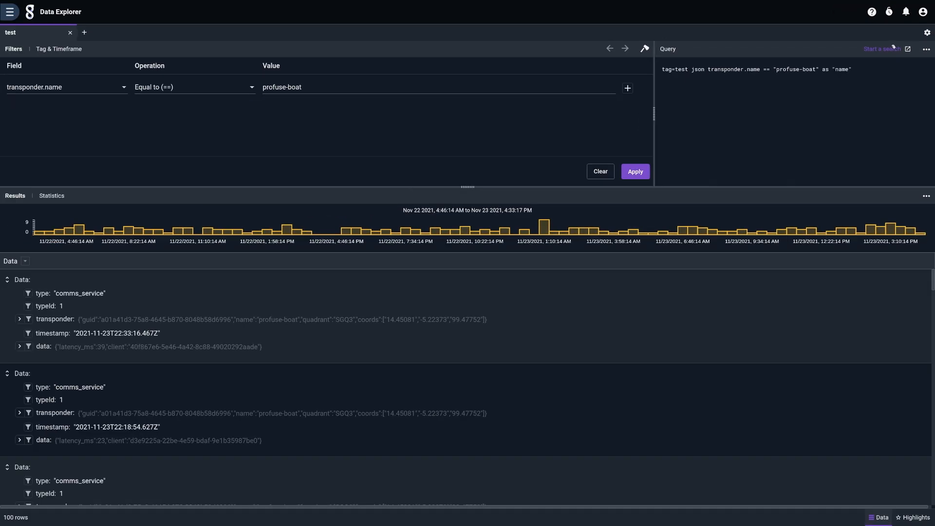
left_click(861, 77)
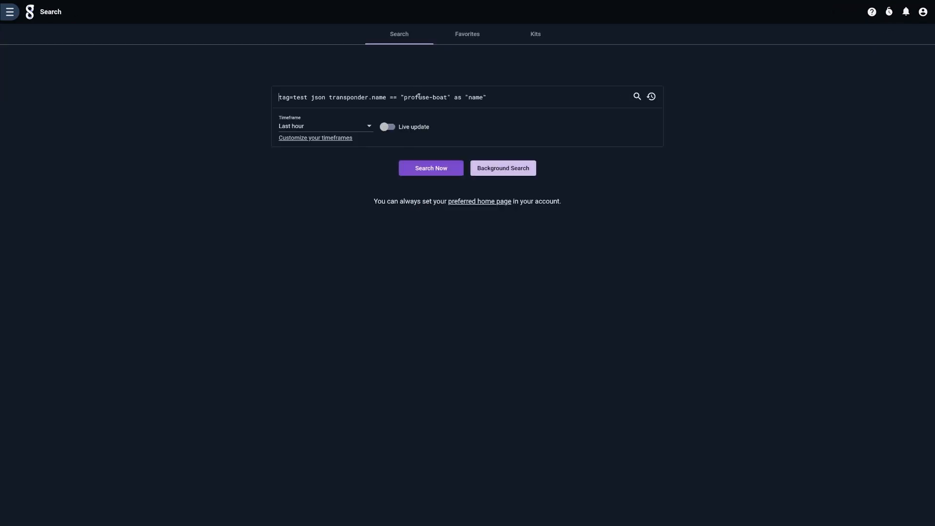